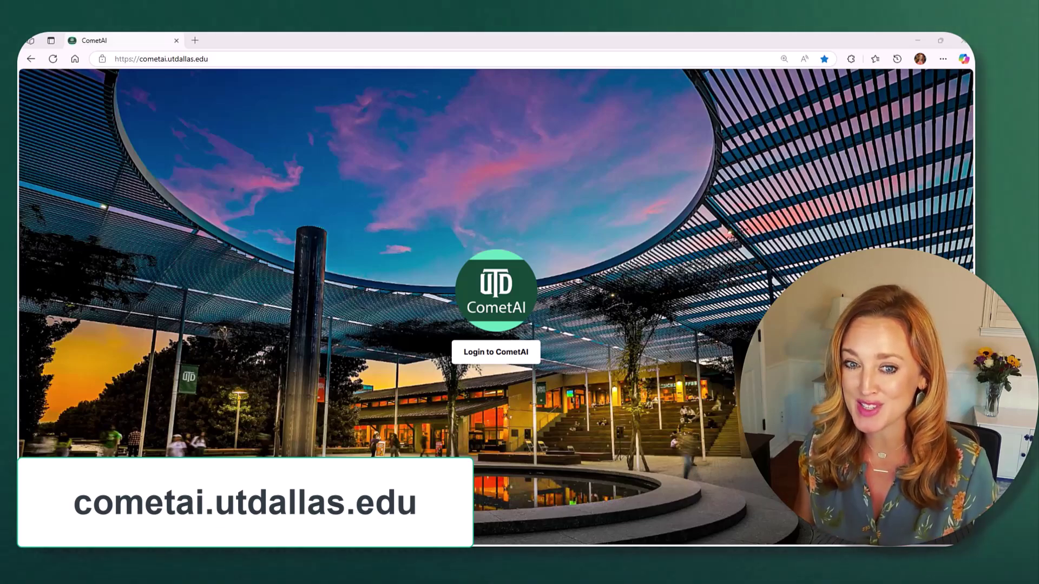
Log in to CometAI to reach a blank Claude 3 Sonnet conversation with past chats listed.
click(495, 351)
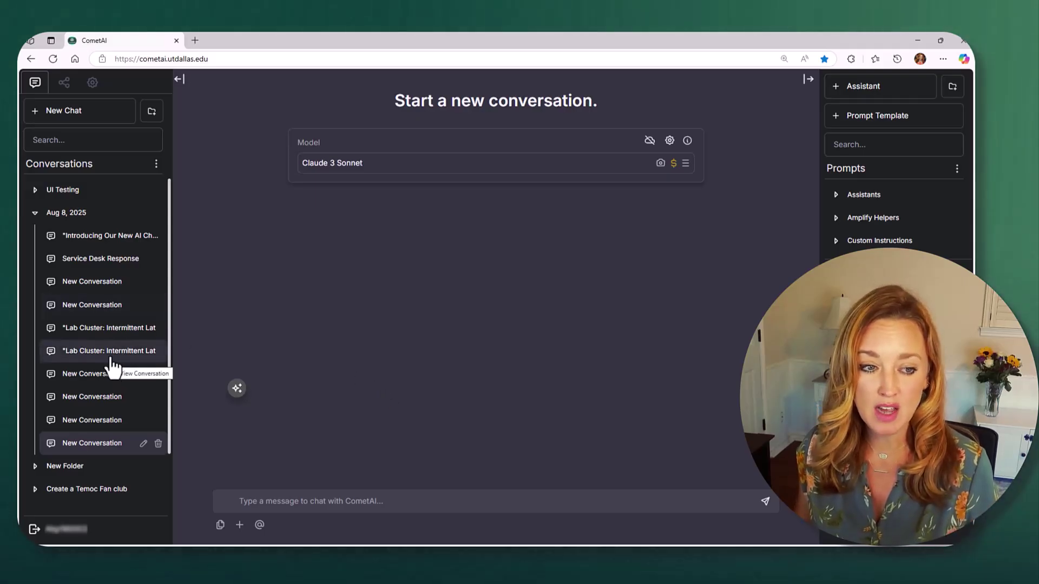
Rename the Aug 8, 2025 folder to 'Aug 8', delete two empty New Conversation chats, and collapse it.
click(143, 213)
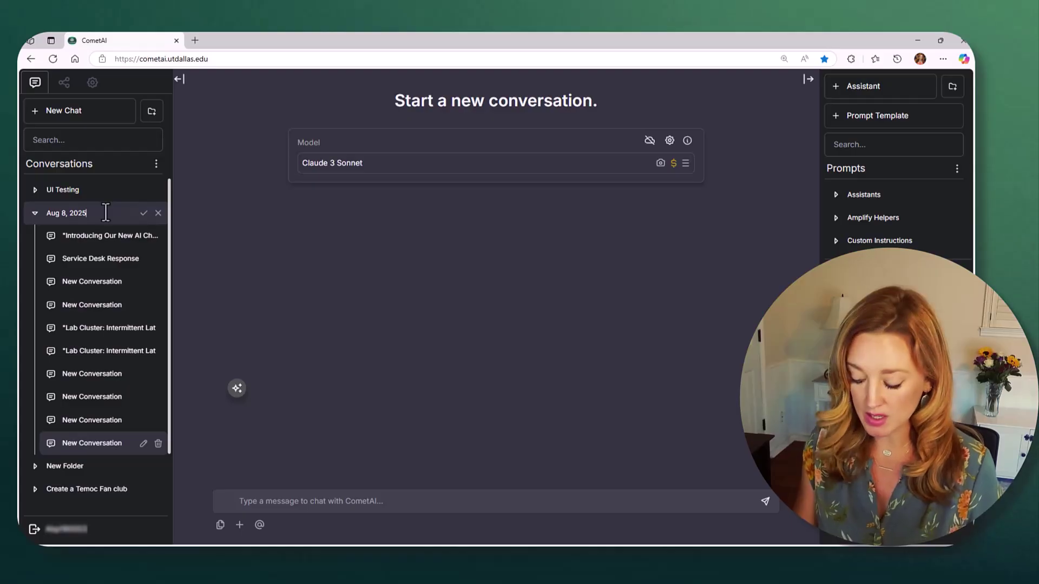
click(143, 213)
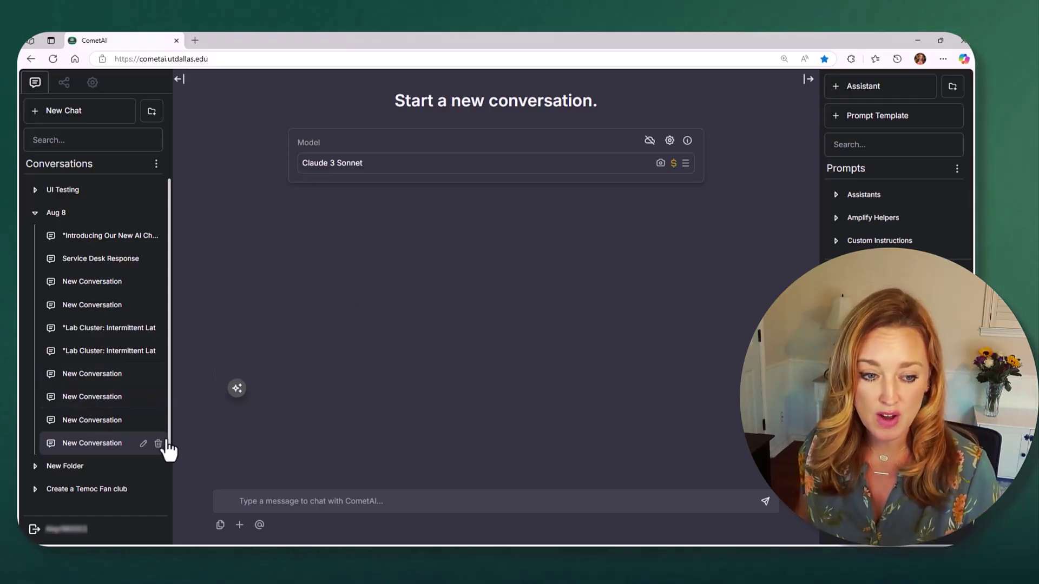
mouse_move(92, 420)
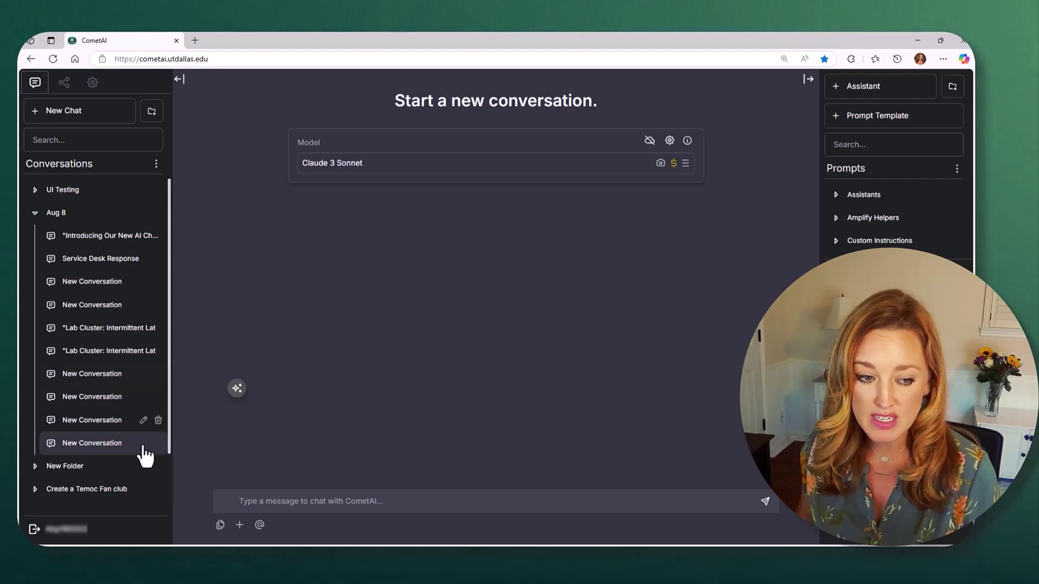
click(158, 419)
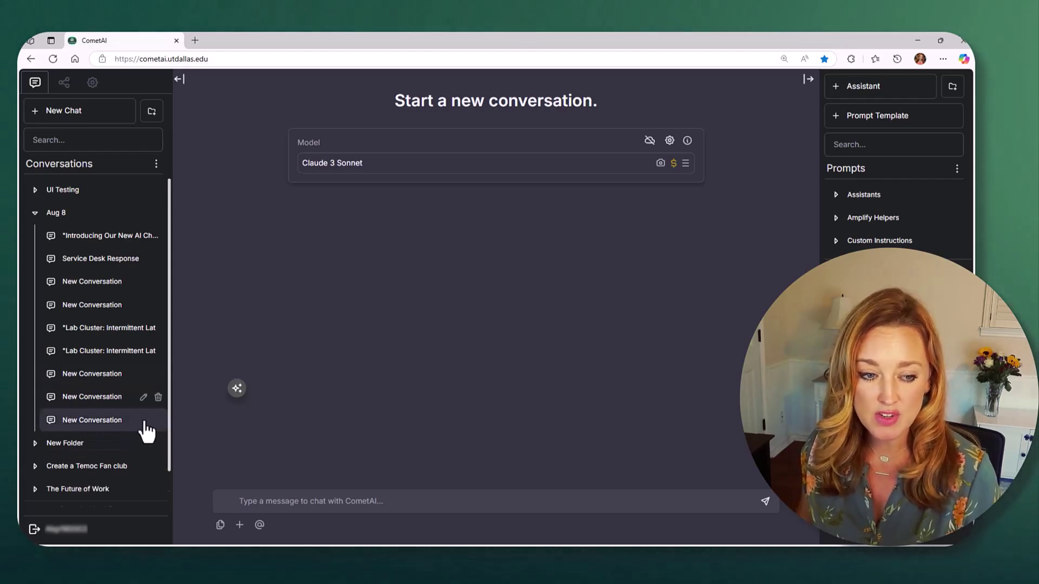
click(145, 421)
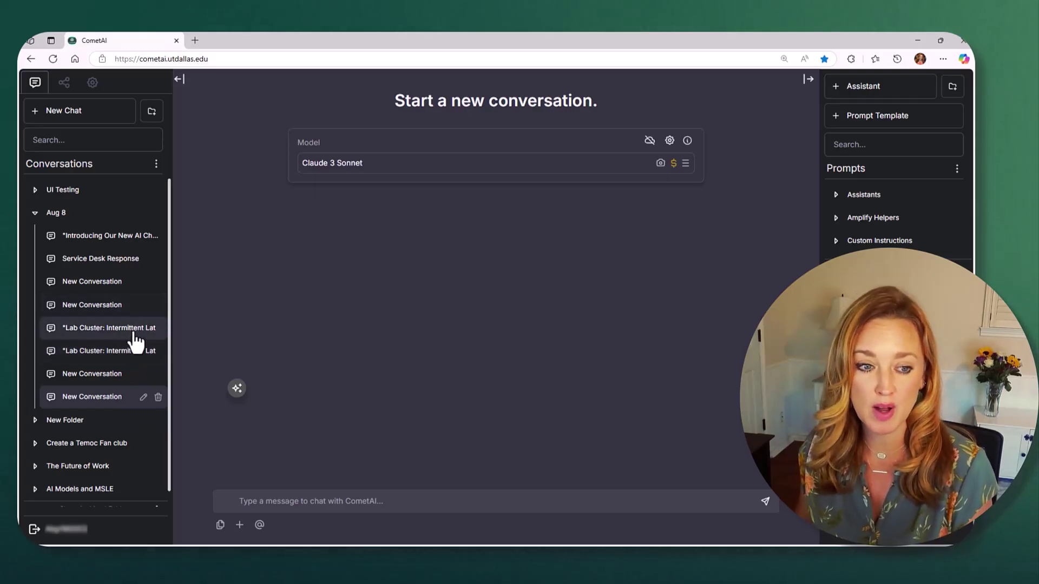
mouse_move(56, 212)
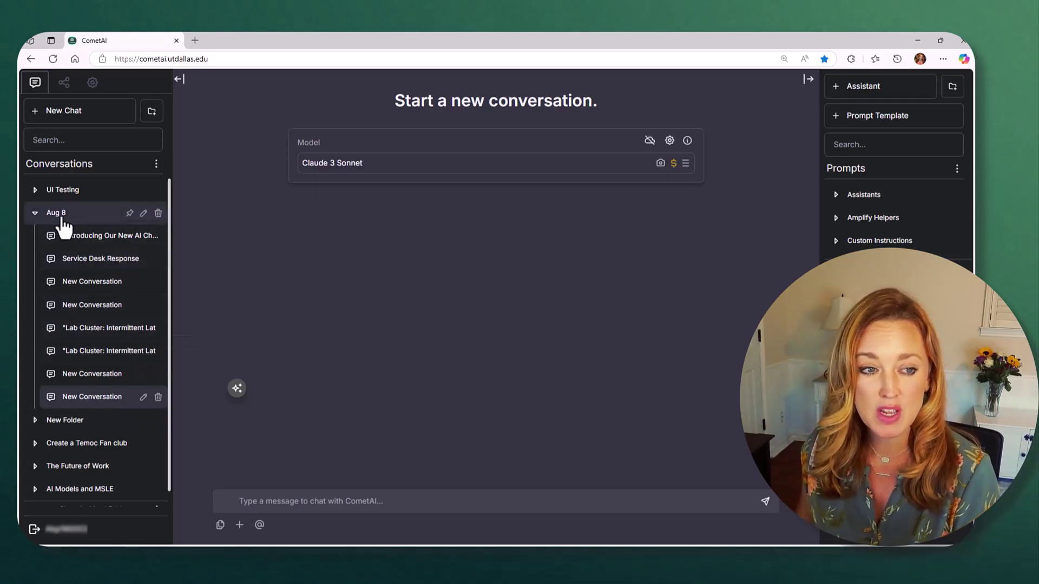
click(37, 212)
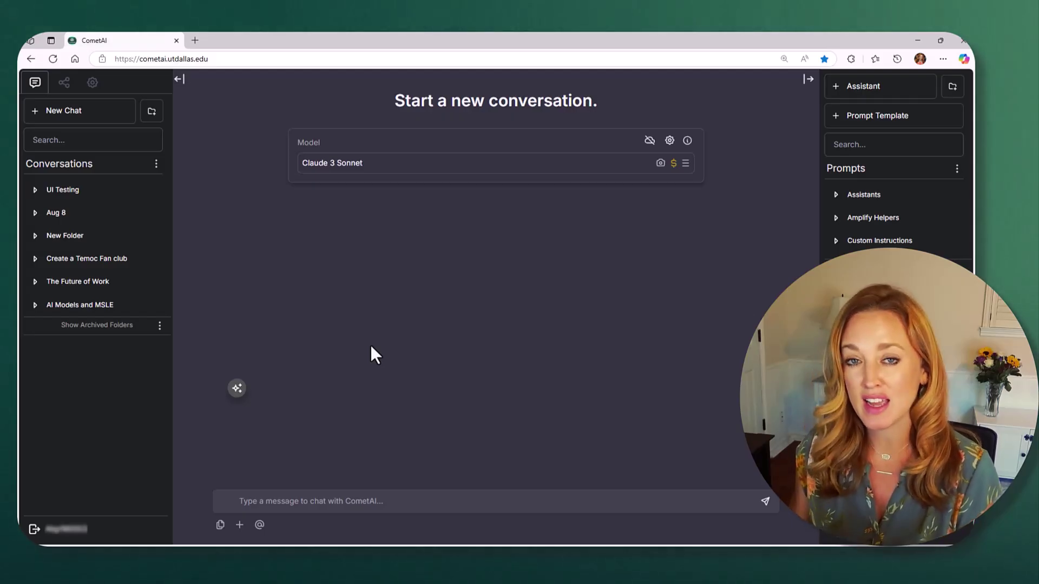
Focus the sidebar search, then start a new Claude 3 Sonnet chat under a new Aug 8, 2025 folder.
click(49, 140)
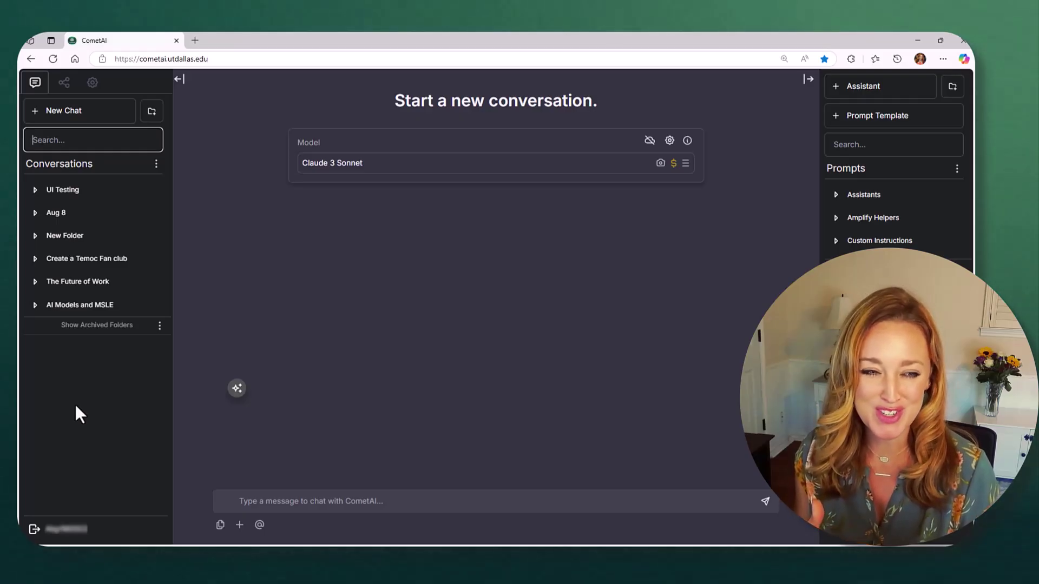
click(64, 110)
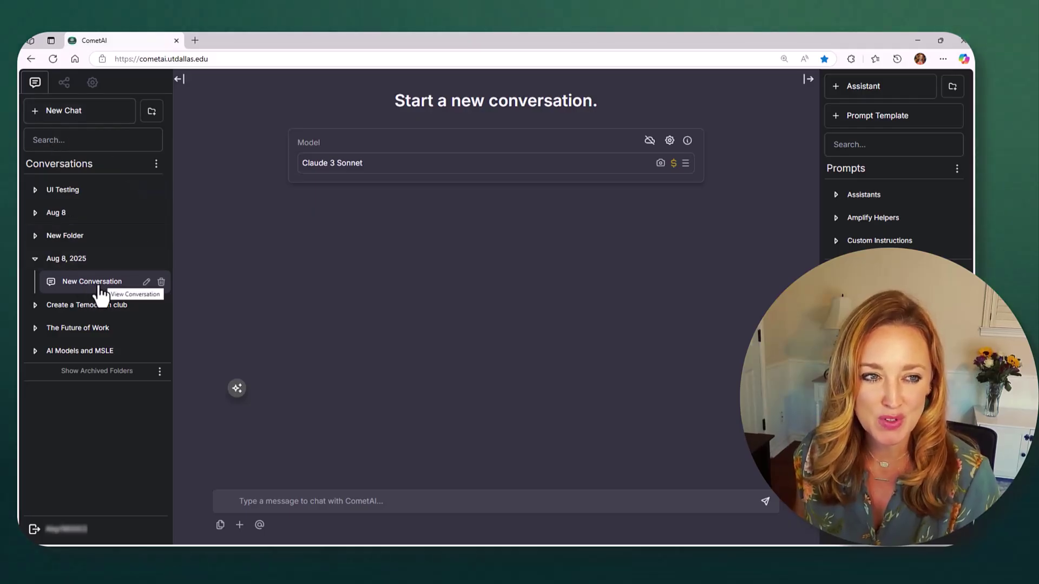
Open the Shared With You panel and cancel sharing the 'What is MSLE' conversation.
click(63, 82)
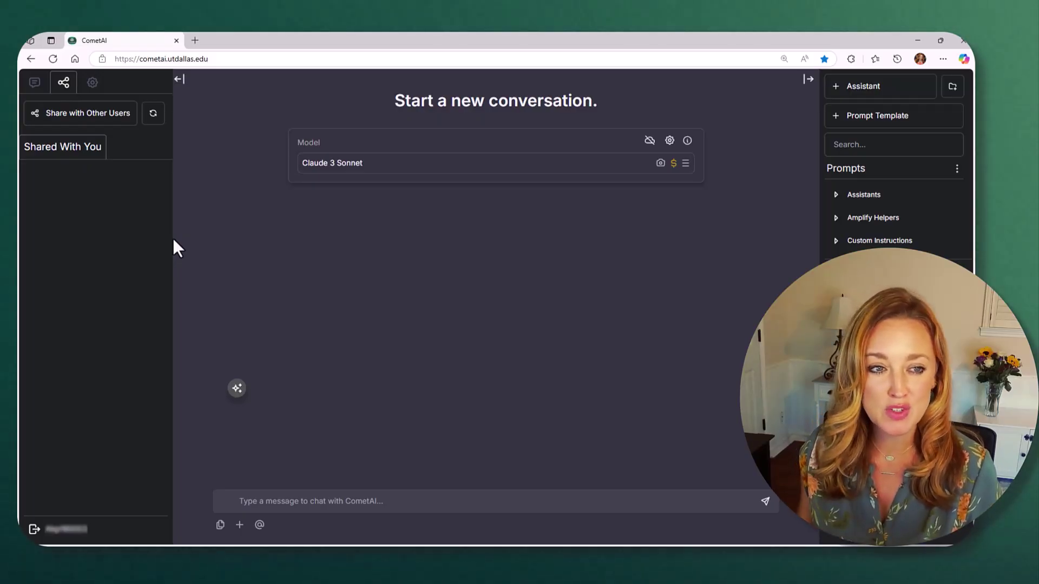
click(102, 113)
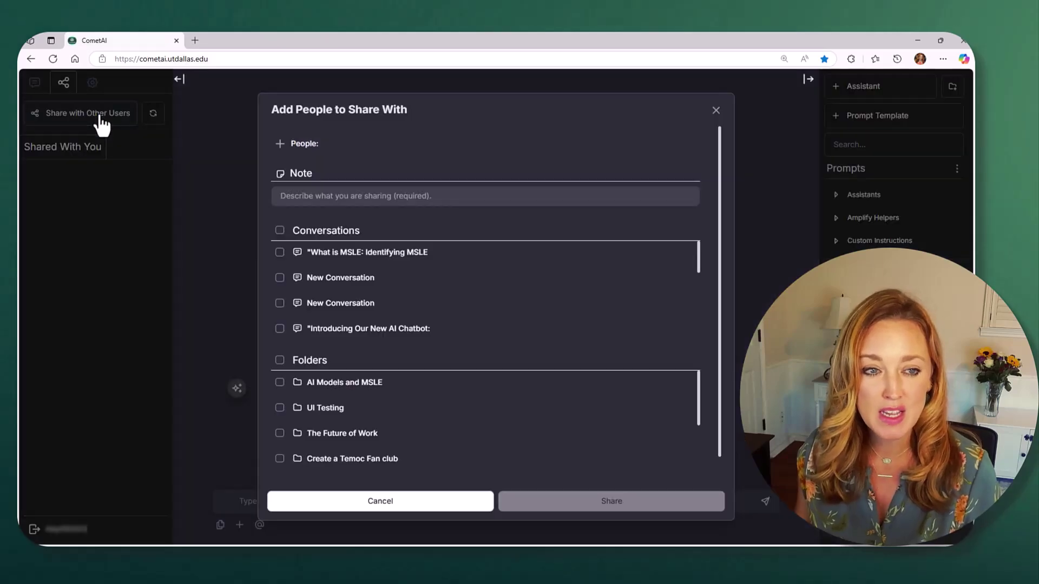
click(297, 144)
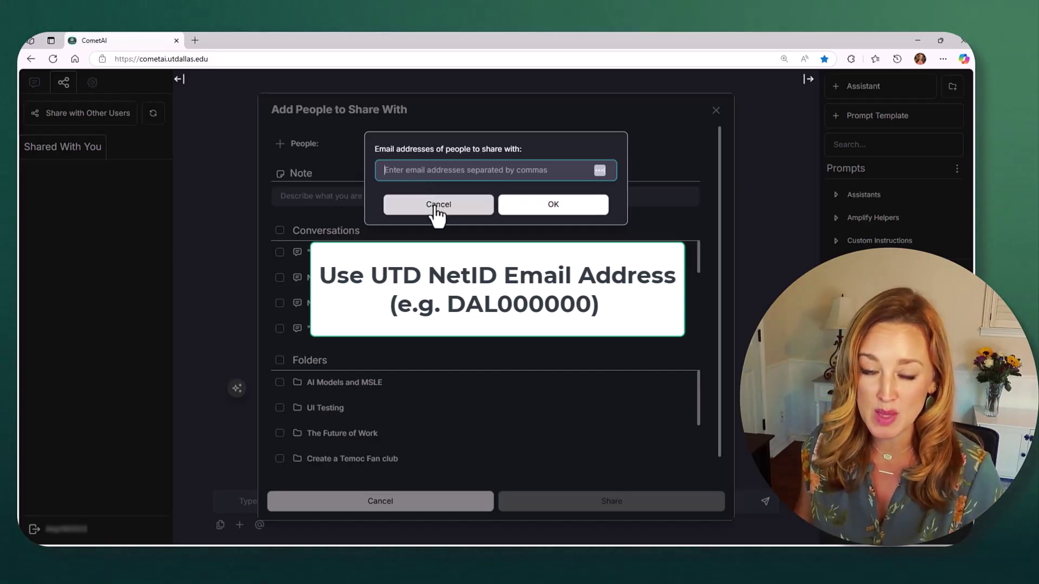
click(439, 204)
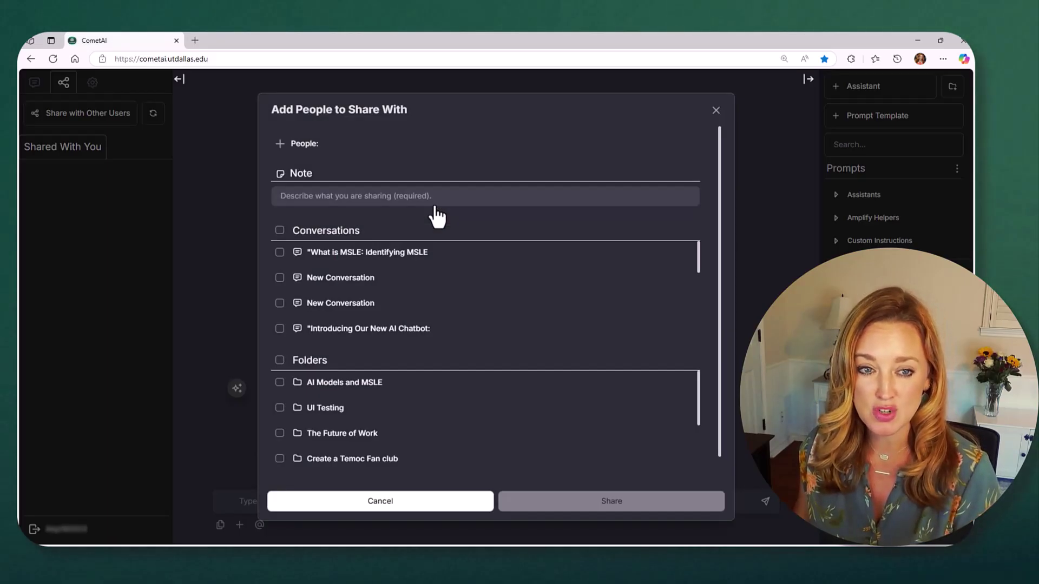
click(386, 196)
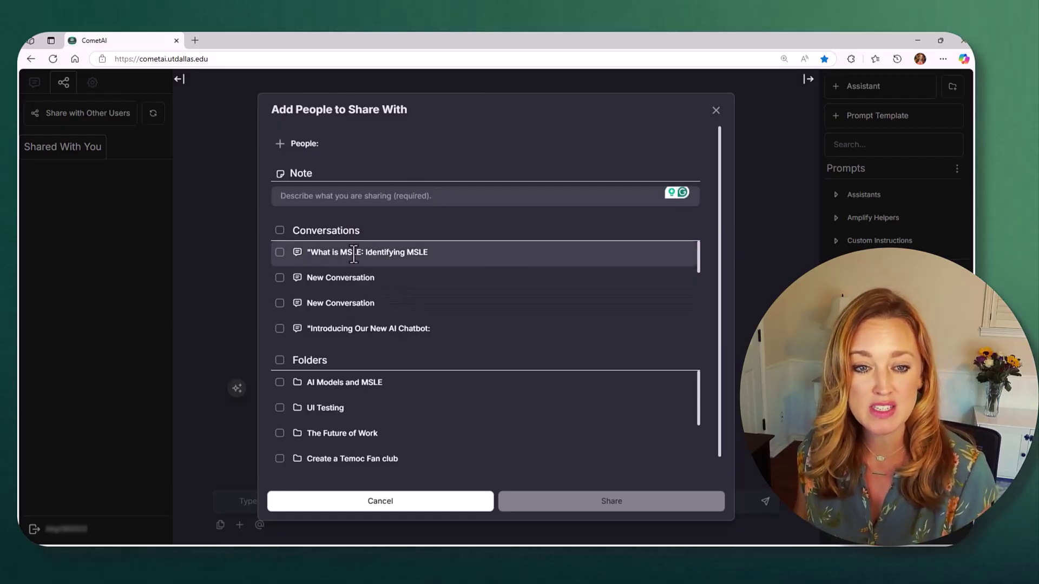
click(279, 253)
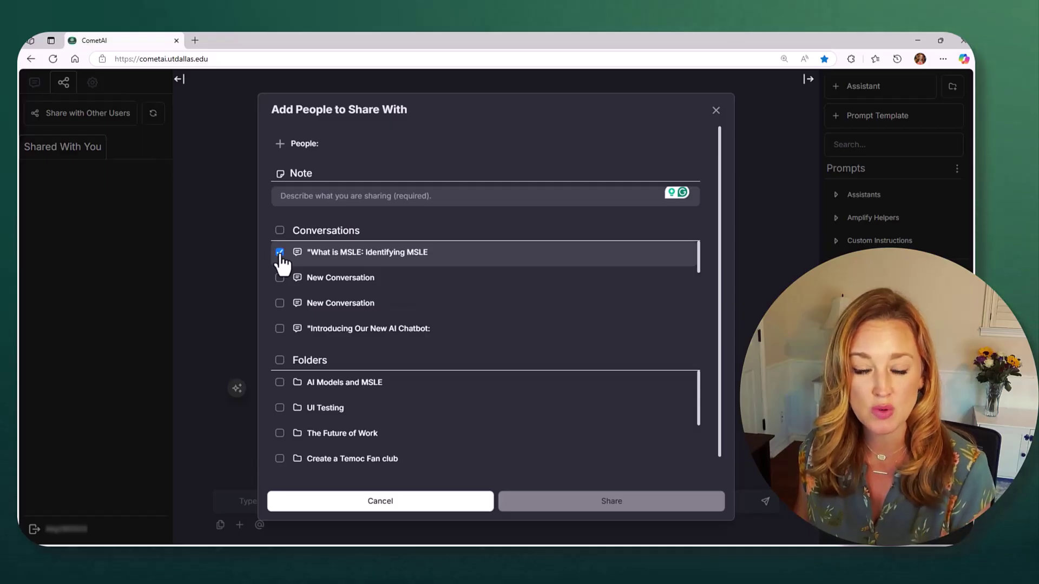
click(415, 501)
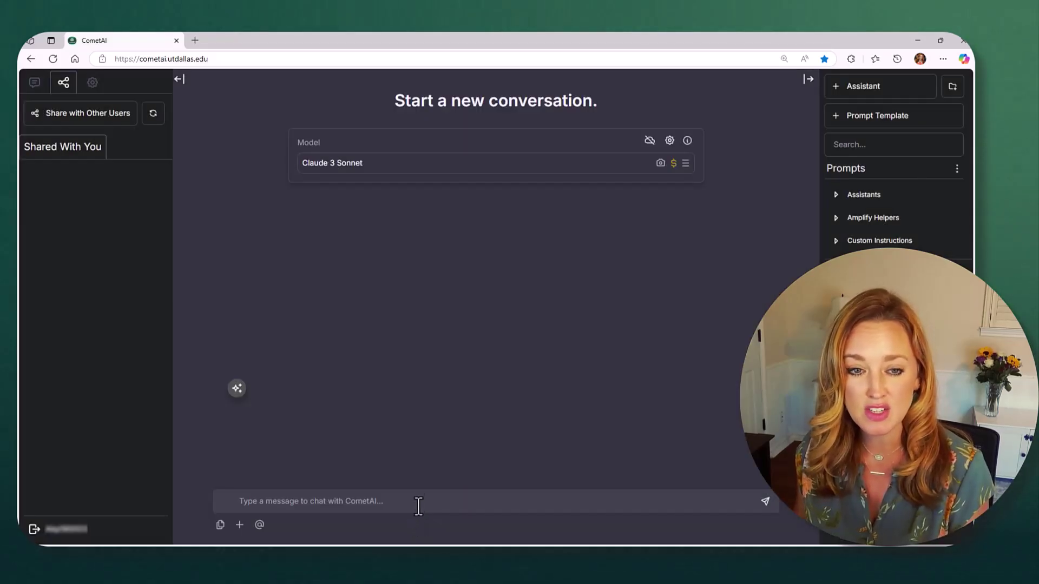
Open Settings and exclude the OpenAI models (o3, o3 mini) on the Configurations tab.
click(92, 83)
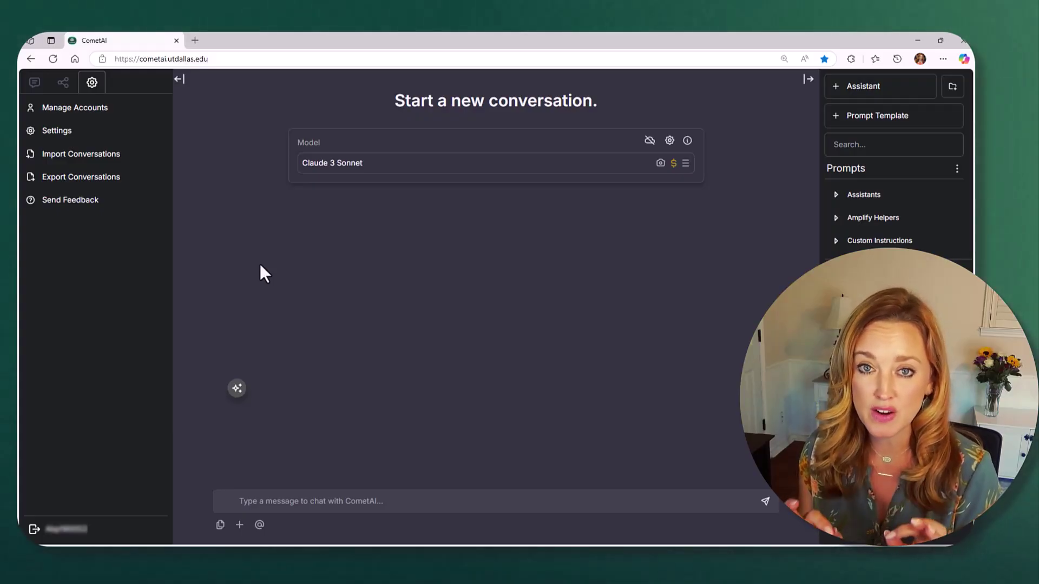
click(61, 132)
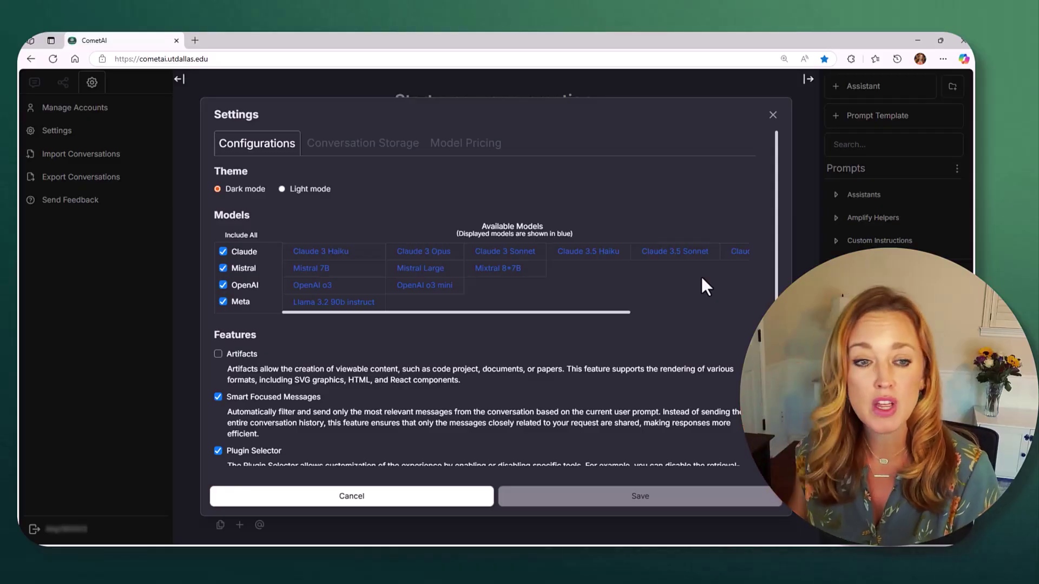
click(224, 284)
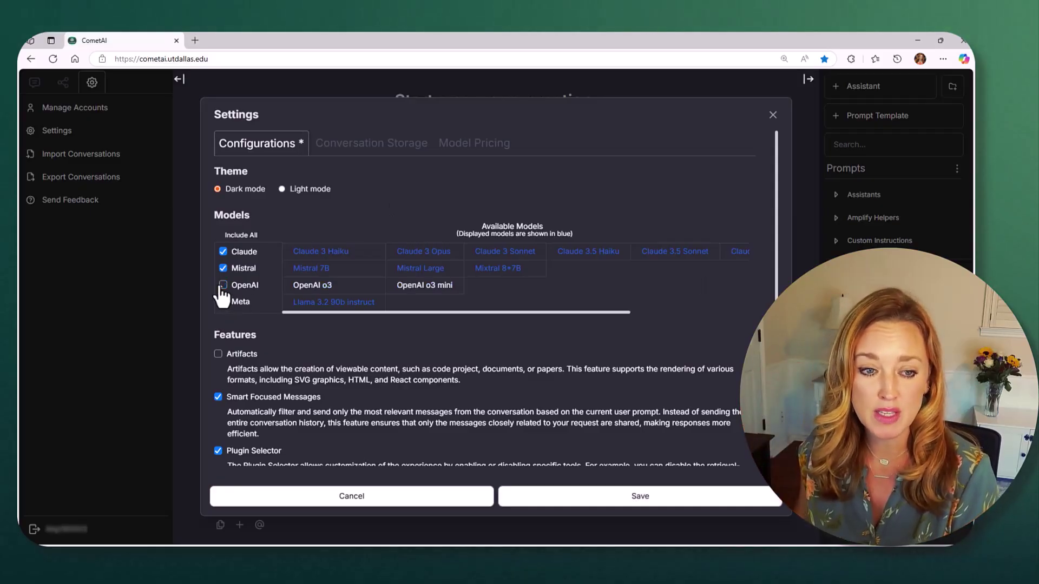